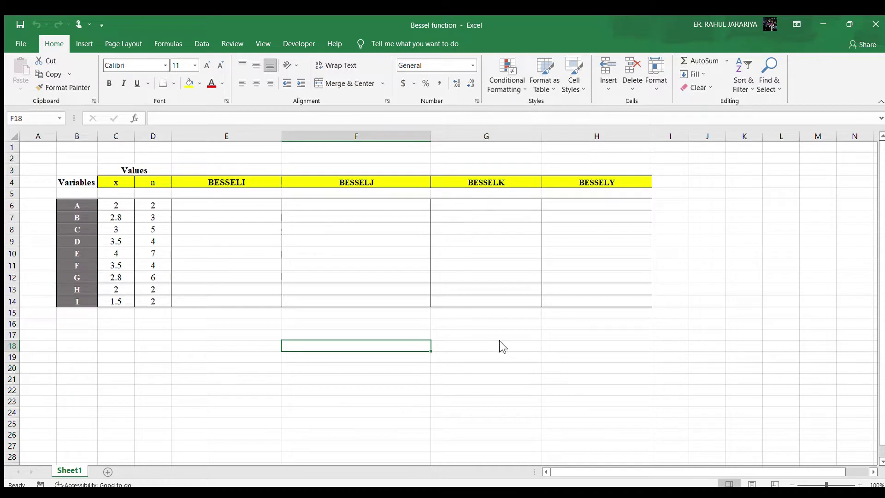
Enter =BESSELI(C6,D6) in cell E6 and fill the formula down through E14.
{"action": "left_click", "coordinate": [202, 206]}
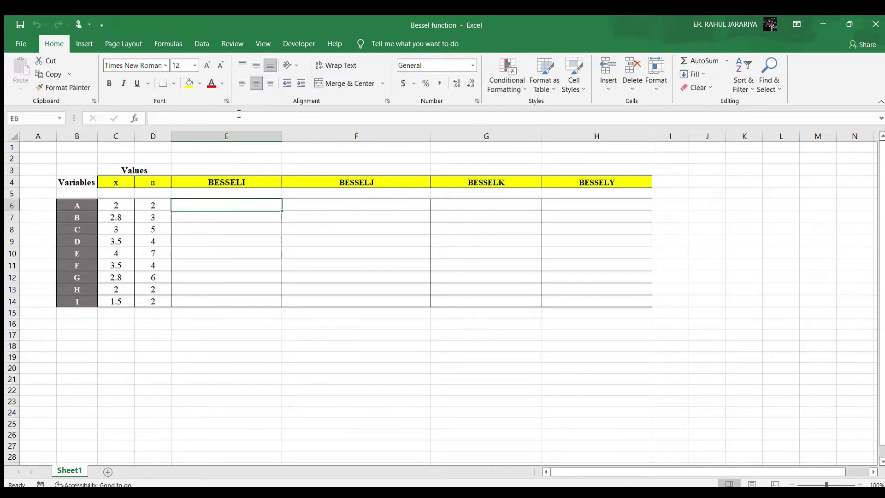
{"action": "left_click", "coordinate": [161, 43]}
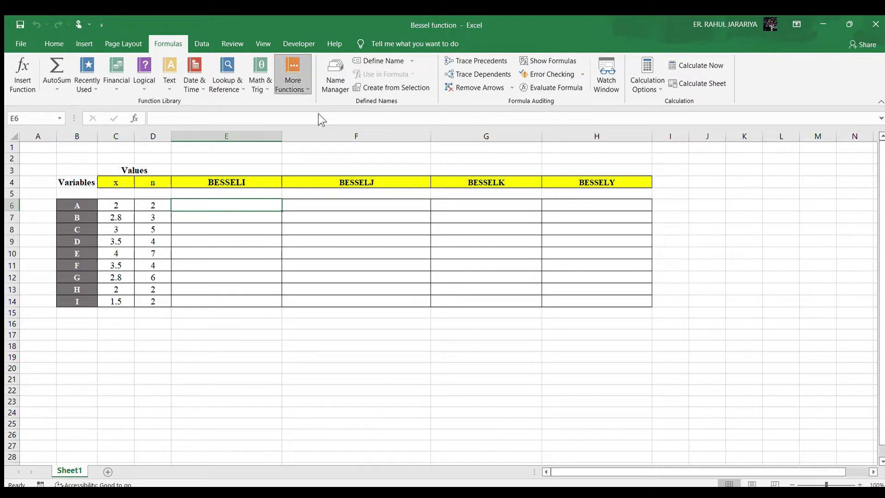
{"action": "type", "text": "=BESSELI()"}
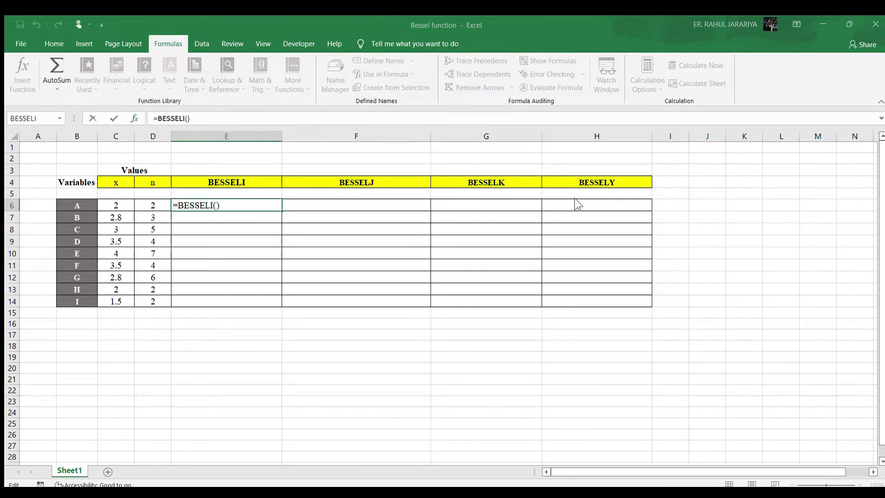
{"action": "left_click", "coordinate": [116, 205]}
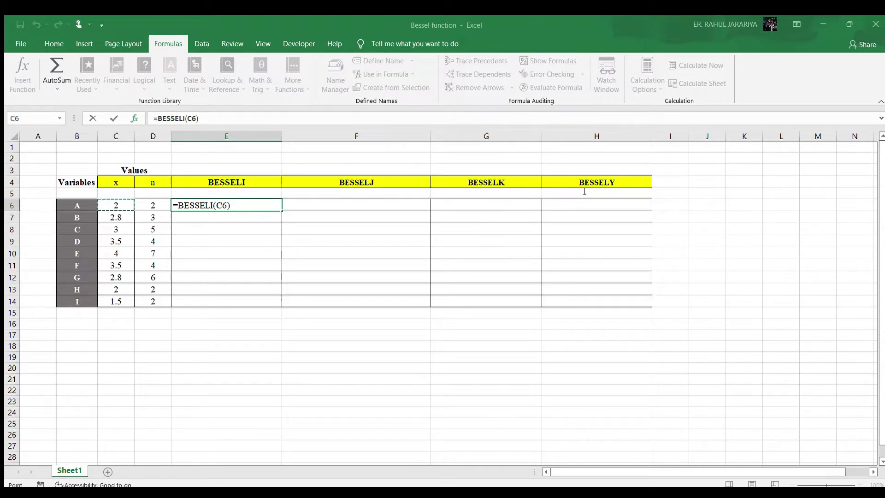
{"action": "key", "text": "F2"}
{"action": "type", "text": ","}
{"action": "left_click", "coordinate": [141, 204]}
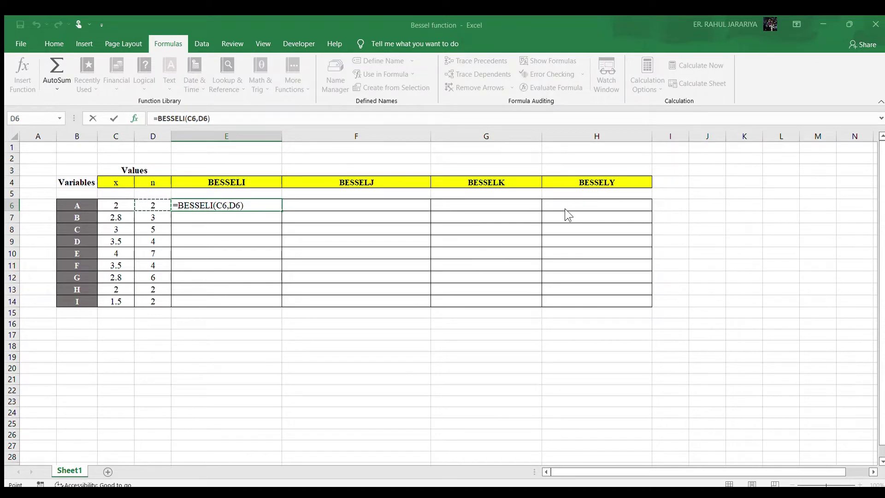
{"action": "key", "text": "ctrl+Return"}
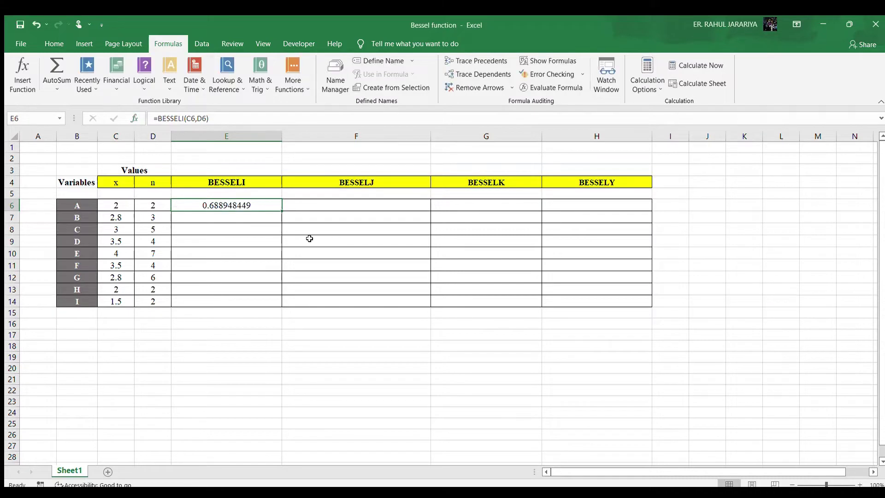
{"action": "double_click", "coordinate": [281, 211]}
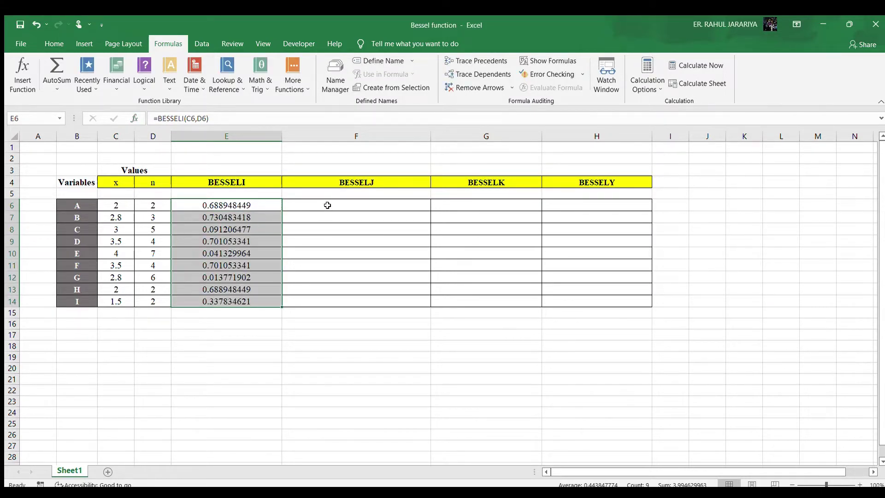
Insert a scatter chart with smooth lines from the BESSELI results E6:E14 and place it below the table under columns B to F.
{"action": "left_click_drag", "start_coordinate": [254, 203], "coordinate": [256, 302]}
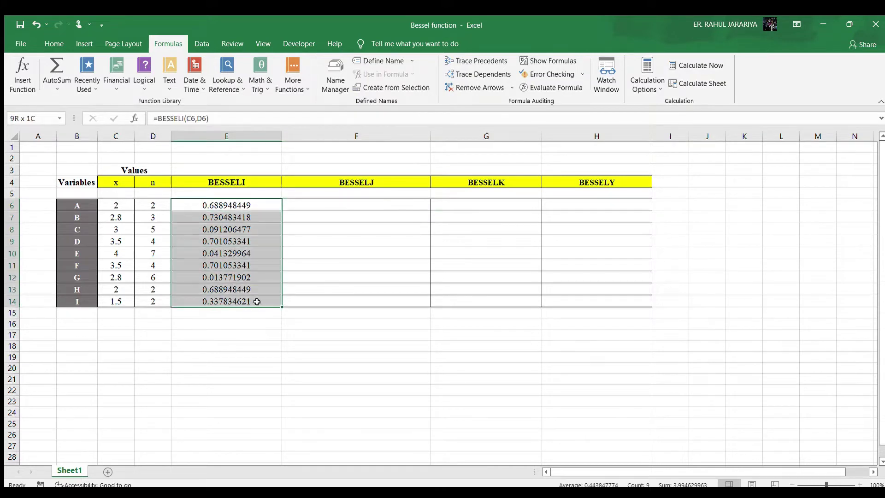
{"action": "left_click", "coordinate": [76, 46]}
{"action": "left_click", "coordinate": [384, 84]}
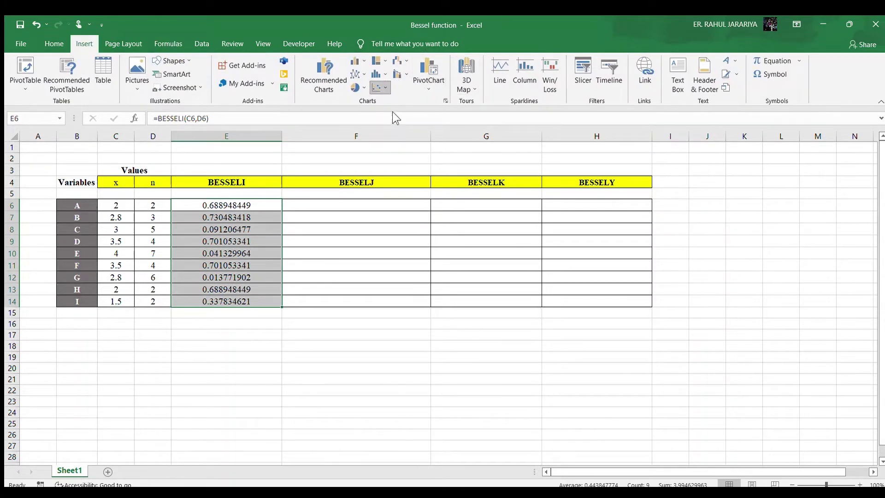
{"action": "left_click", "coordinate": [446, 120]}
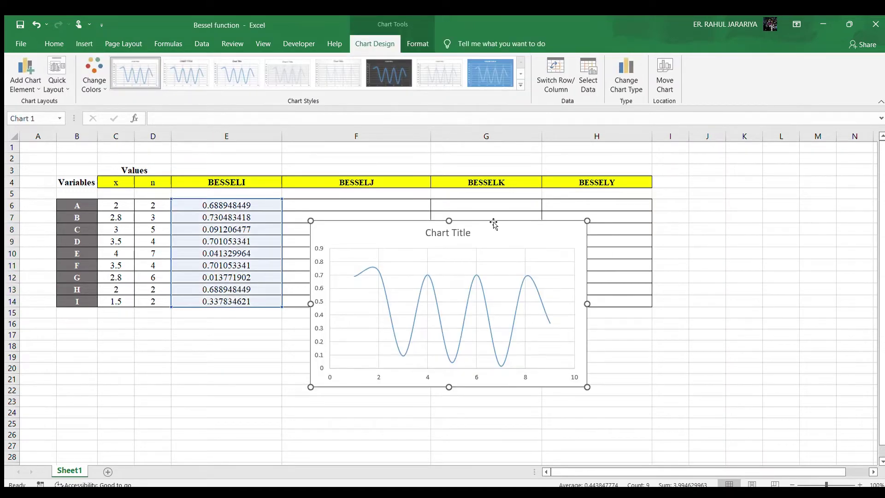
{"action": "left_click_drag", "start_coordinate": [492, 225], "coordinate": [249, 330]}
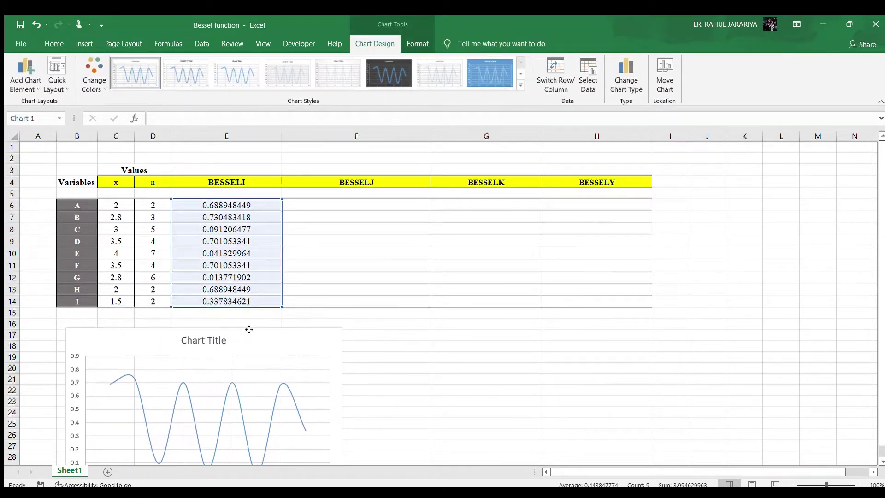
Enter =BESSELJ(C6,D6) in cell F6 and fill the formula down through F14.
{"action": "left_click", "coordinate": [326, 202]}
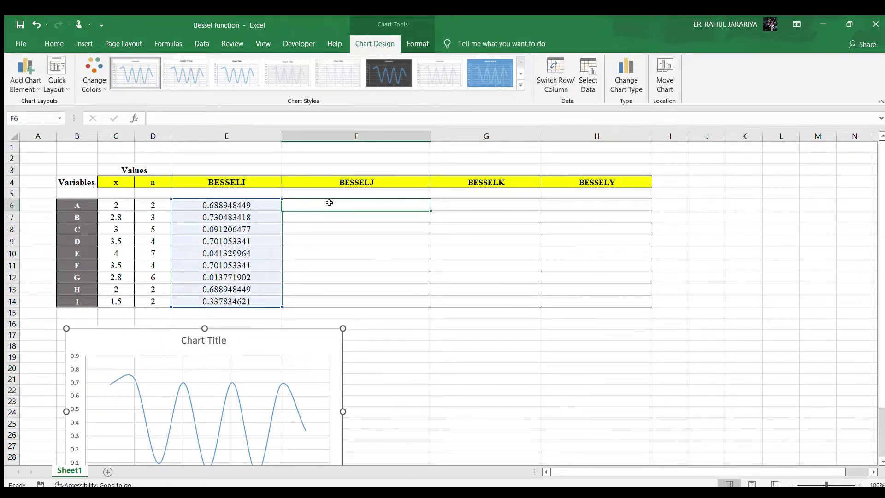
{"action": "left_click", "coordinate": [154, 43]}
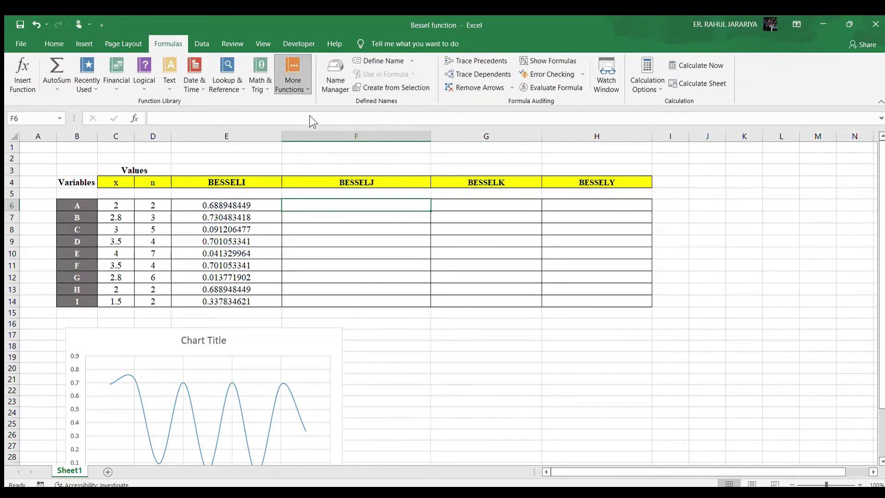
{"action": "type", "text": "=BESSELJ()"}
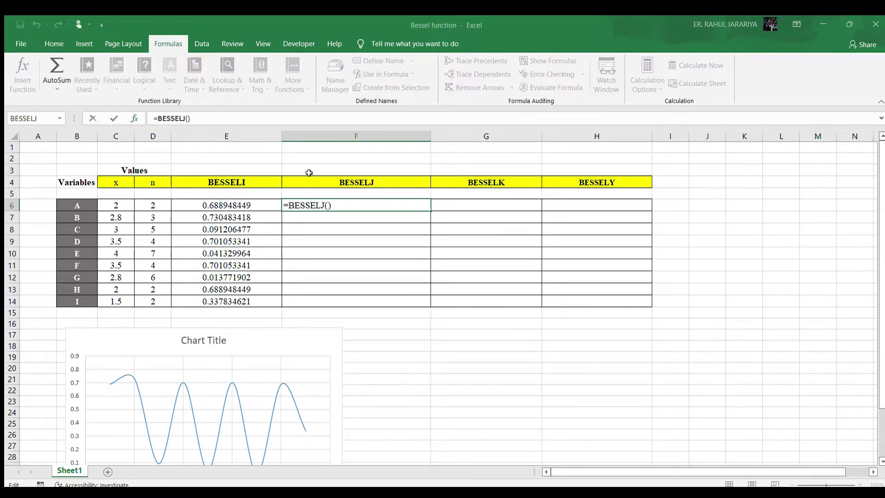
{"action": "left_click", "coordinate": [123, 204]}
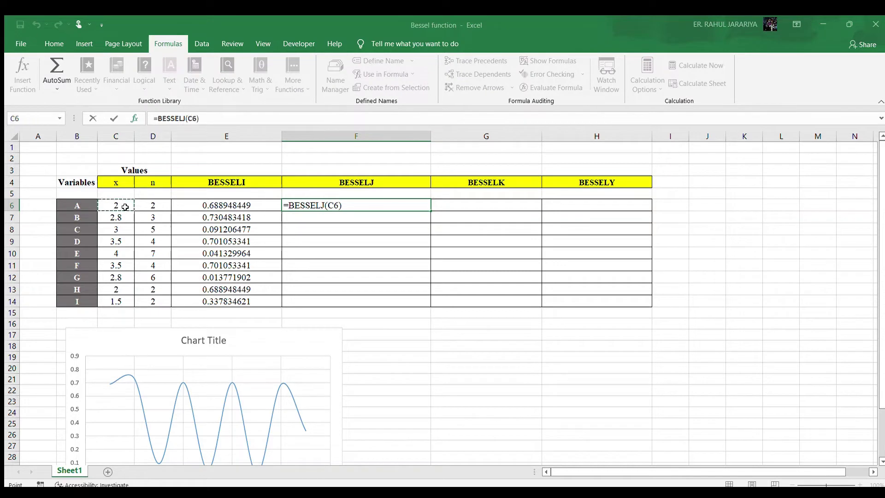
{"action": "key", "text": "F2"}
{"action": "type", "text": ","}
{"action": "left_click", "coordinate": [148, 207]}
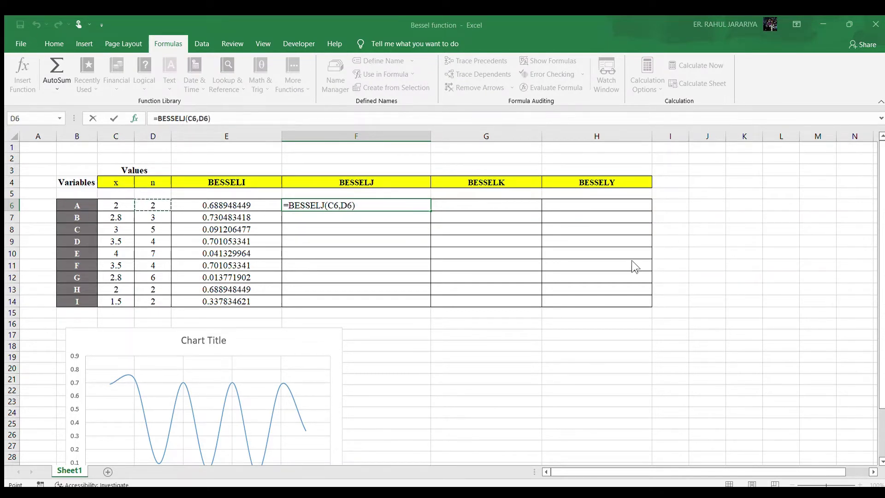
{"action": "key", "text": "ctrl+Return"}
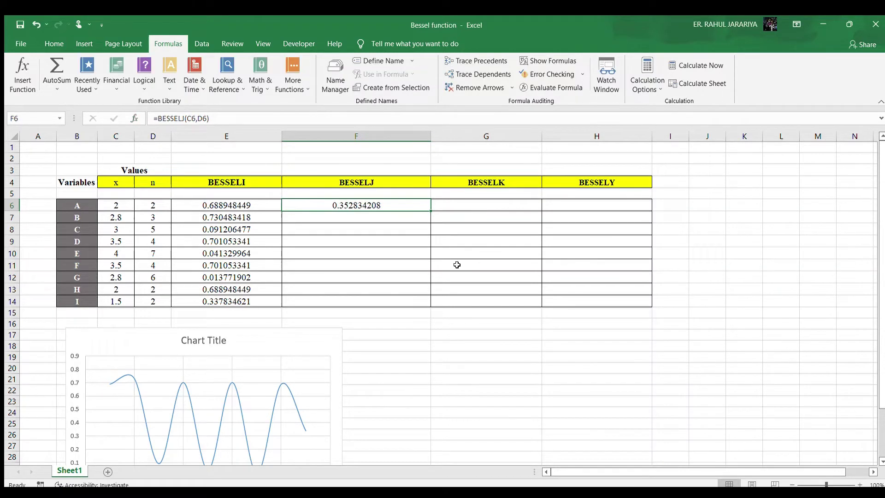
{"action": "double_click", "coordinate": [431, 211]}
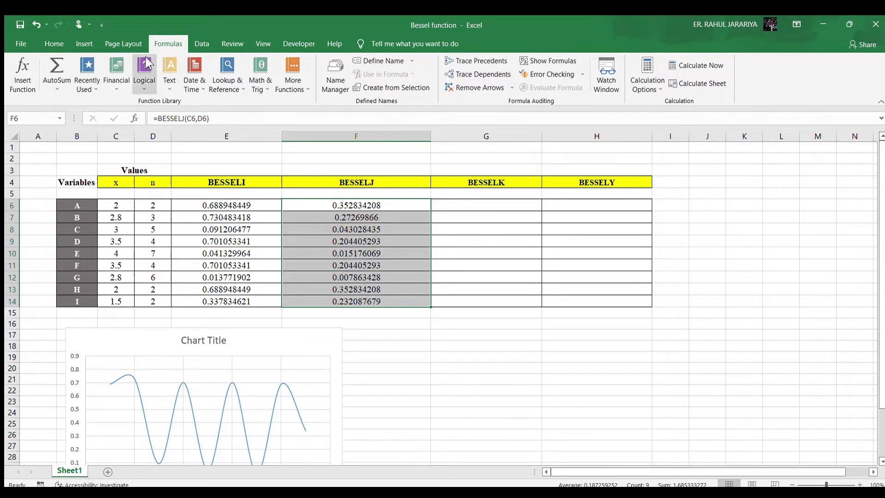
Insert a smooth-line scatter chart of the BESSELJ results F6:F14 and place it beside the BESSELI chart.
{"action": "left_click", "coordinate": [83, 43]}
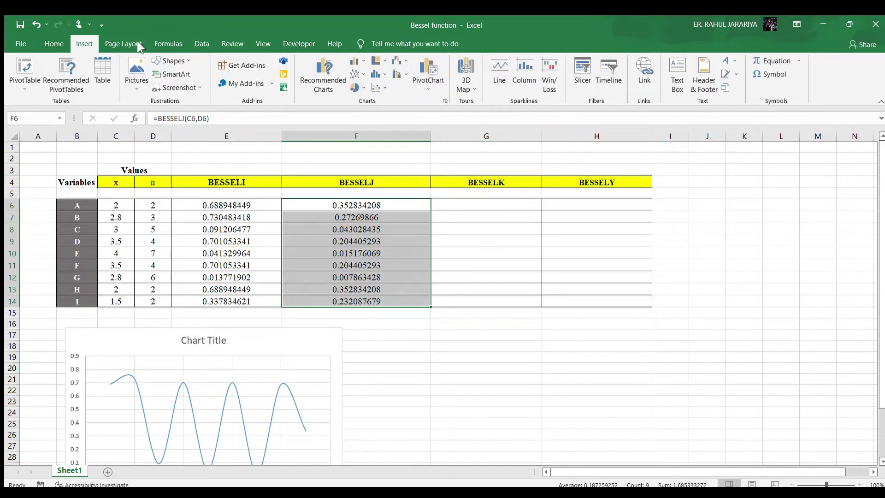
{"action": "left_click", "coordinate": [375, 83]}
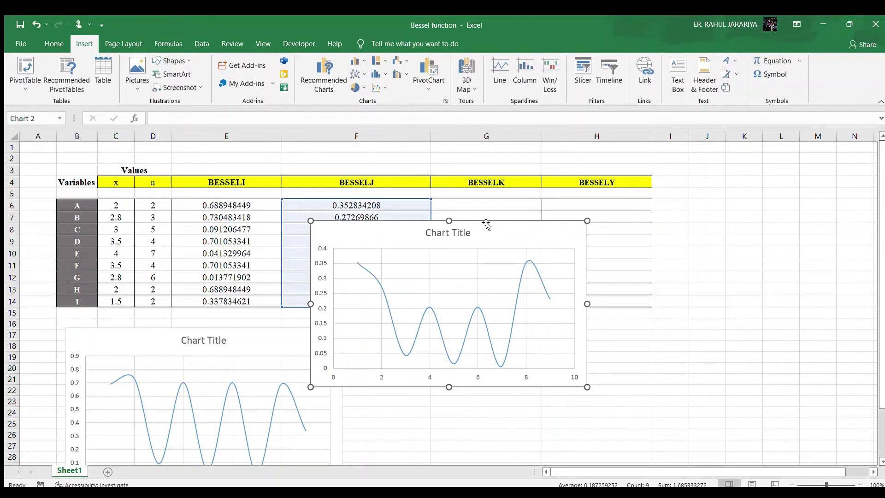
{"action": "left_click_drag", "start_coordinate": [488, 224], "coordinate": [530, 330]}
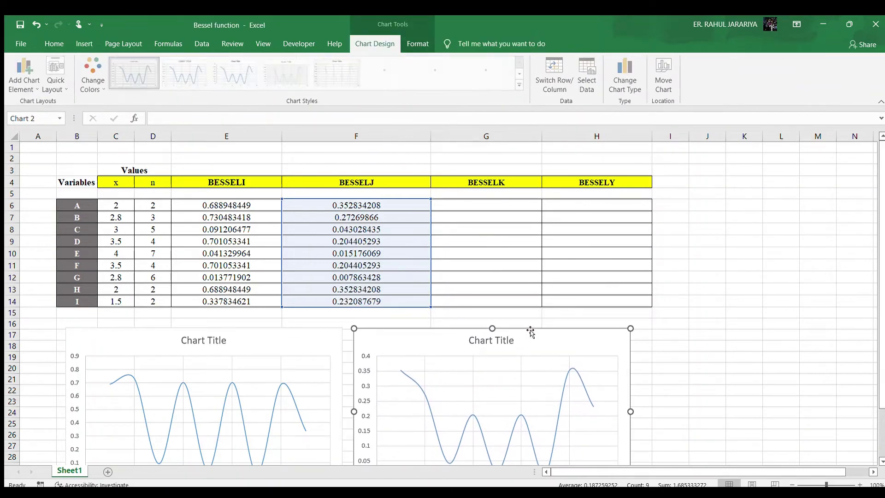
Enter =BESSELK(C6,D6) in cell G6 and fill the formula down through G14.
{"action": "left_click", "coordinate": [472, 207]}
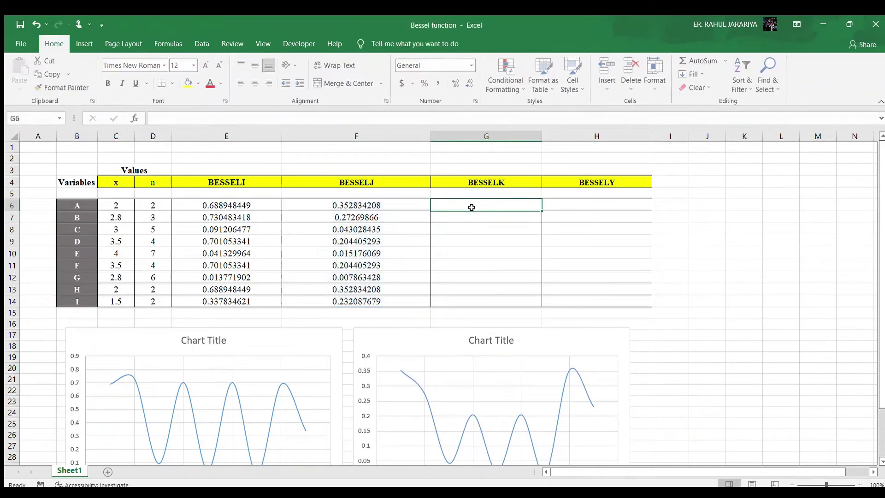
{"action": "left_click", "coordinate": [161, 40]}
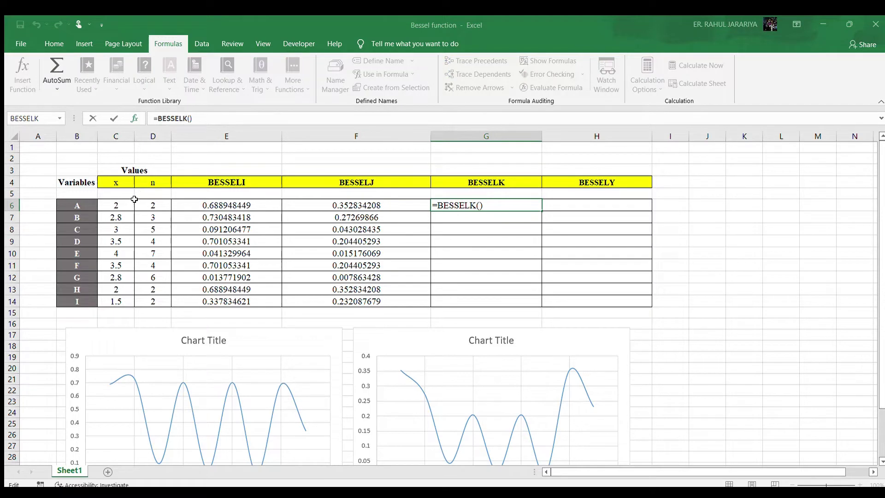
{"action": "left_click", "coordinate": [116, 200]}
{"action": "type", "text": ","}
{"action": "left_click", "coordinate": [158, 204]}
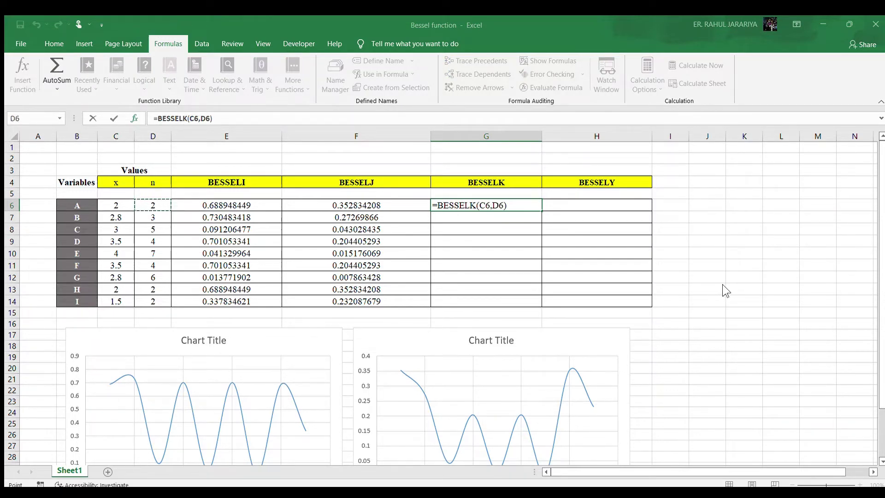
{"action": "key", "text": "ctrl+Return"}
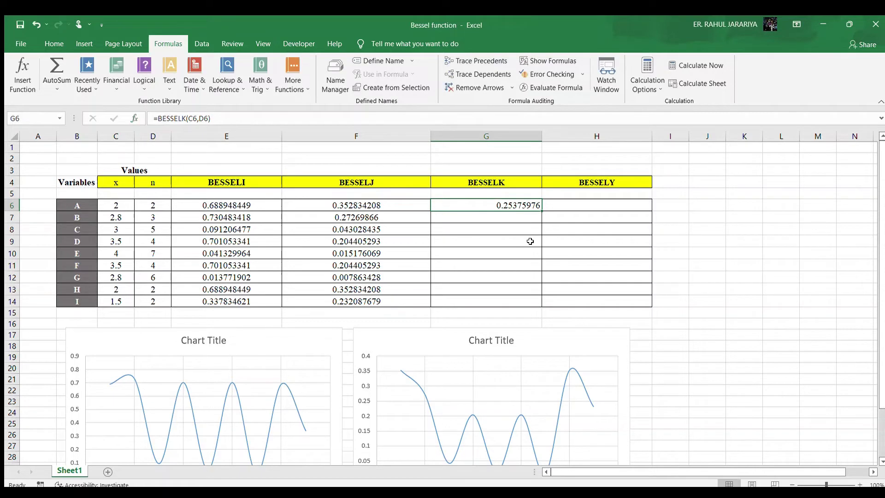
{"action": "double_click", "coordinate": [542, 211]}
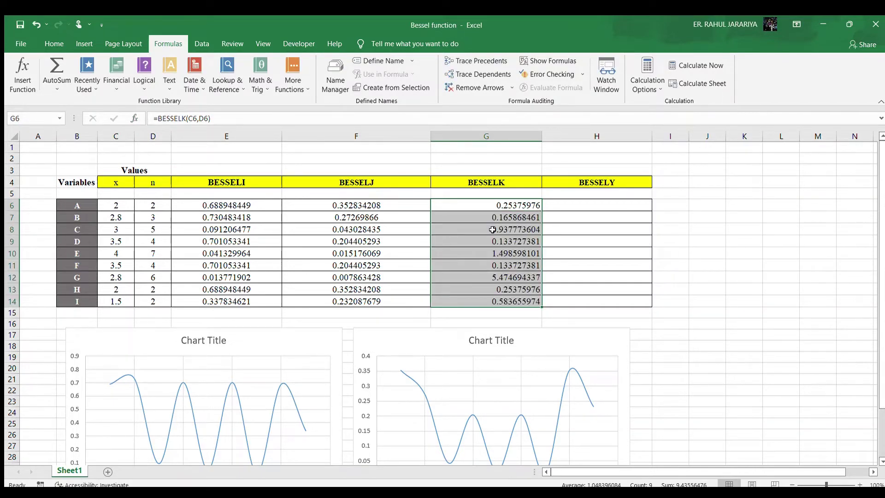
Insert a smooth-line scatter chart of the BESSELK results G6:G14 and place it to the right of the BESSELJ chart.
{"action": "left_click", "coordinate": [72, 37]}
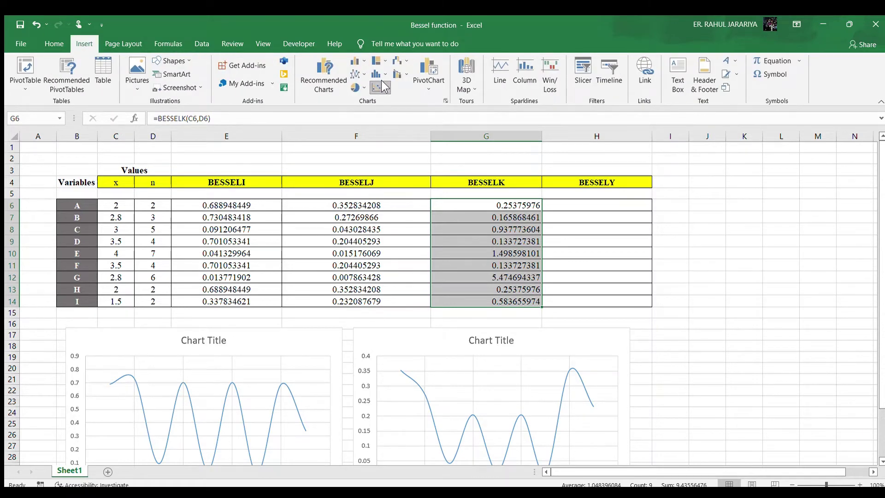
{"action": "left_click", "coordinate": [381, 83]}
{"action": "left_click", "coordinate": [418, 145]}
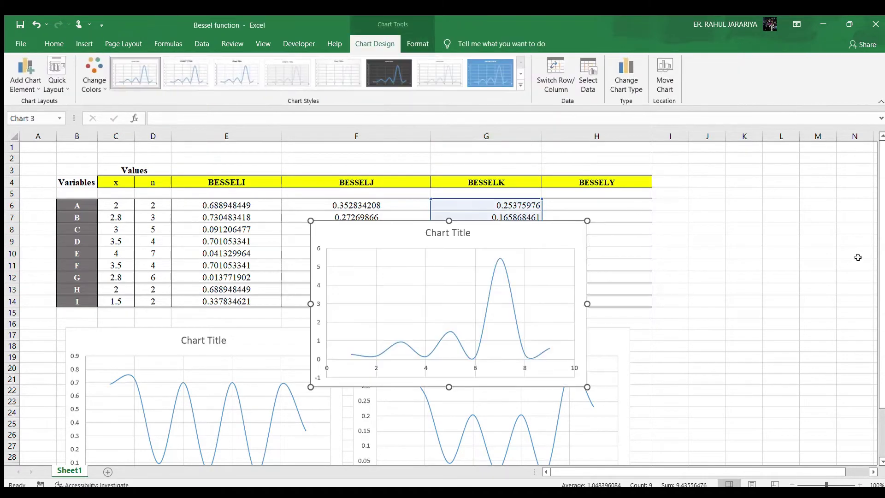
{"action": "scroll", "coordinate": [880, 251], "scroll_direction": "down", "scroll_amount": 2}
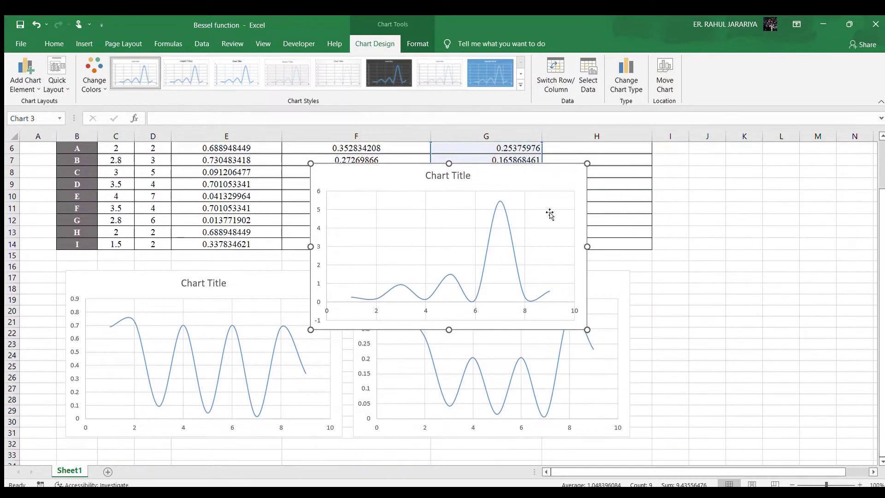
{"action": "left_click_drag", "start_coordinate": [534, 168], "coordinate": [858, 273]}
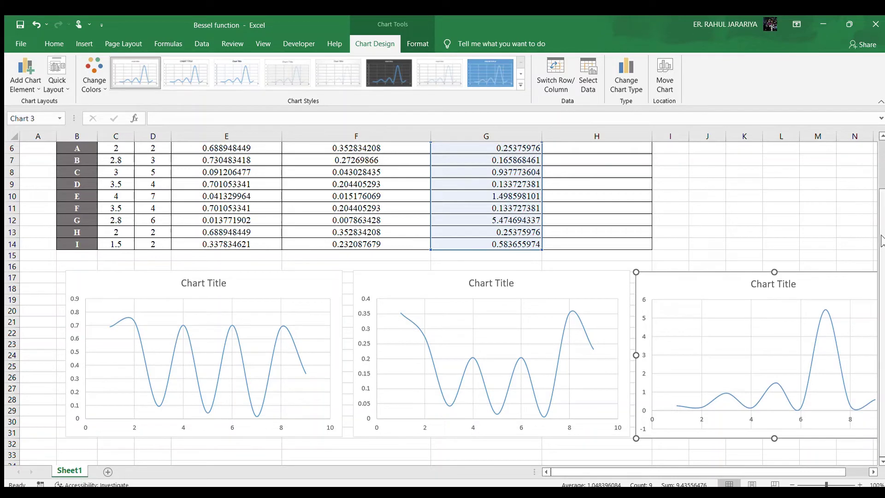
Enter =BESSELY(C6,D6) in cell H6 and fill the formula down through H14.
{"action": "left_click_drag", "start_coordinate": [881, 240], "coordinate": [881, 201]}
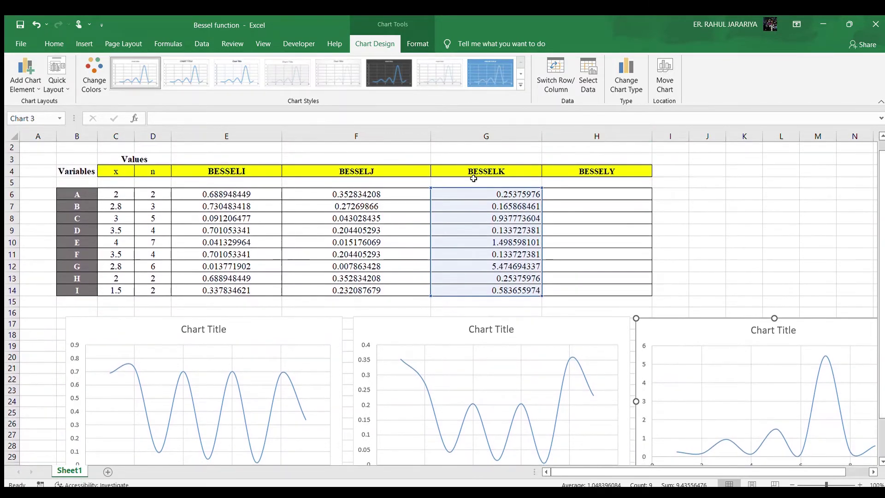
{"action": "left_click", "coordinate": [565, 193]}
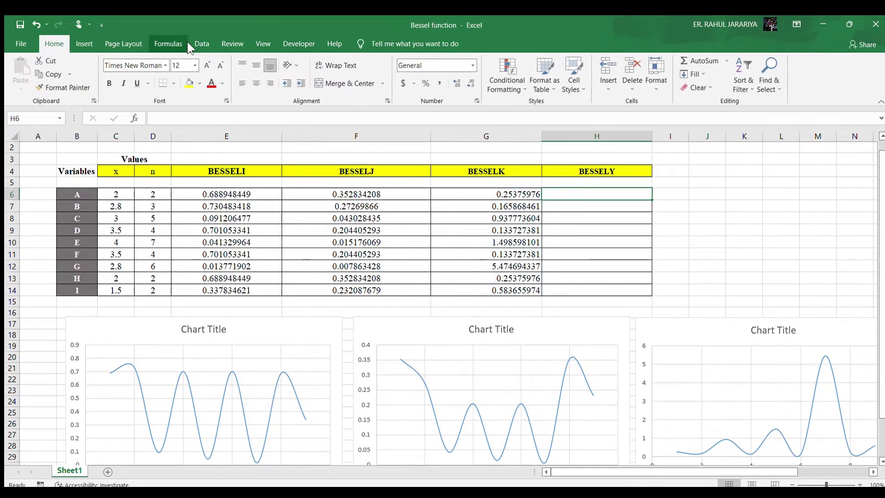
{"action": "left_click", "coordinate": [162, 40]}
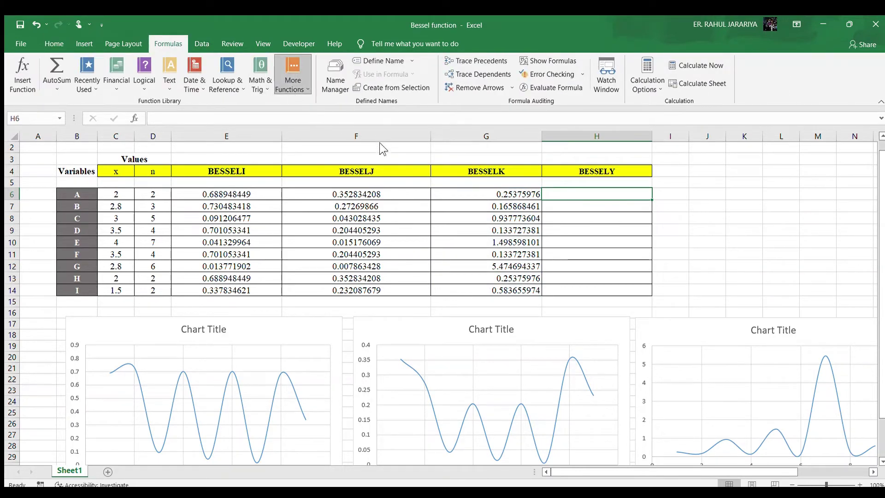
{"action": "type", "text": "=BESSELY()"}
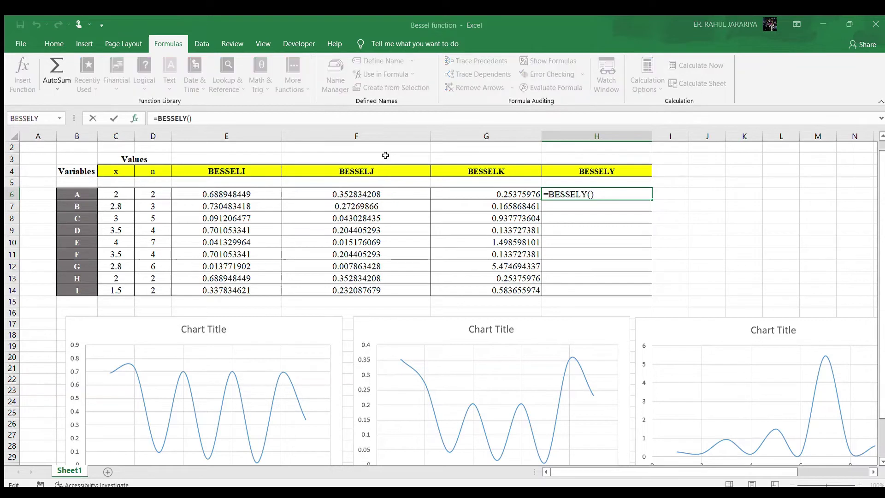
{"action": "left_click", "coordinate": [125, 192]}
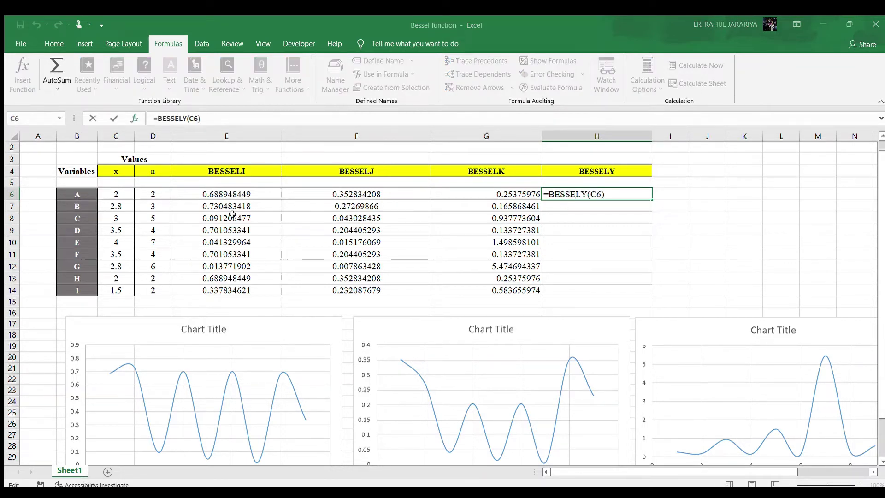
{"action": "type", "text": ","}
{"action": "left_click", "coordinate": [153, 196]}
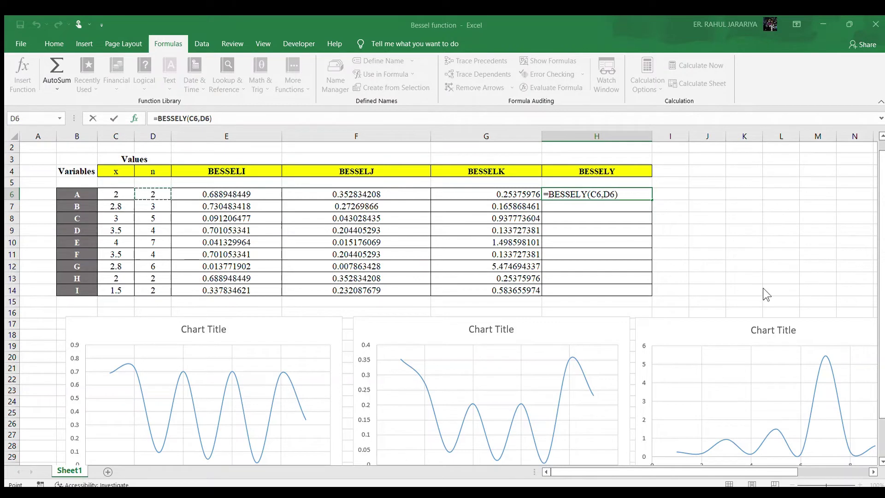
{"action": "key", "text": "ctrl+Return"}
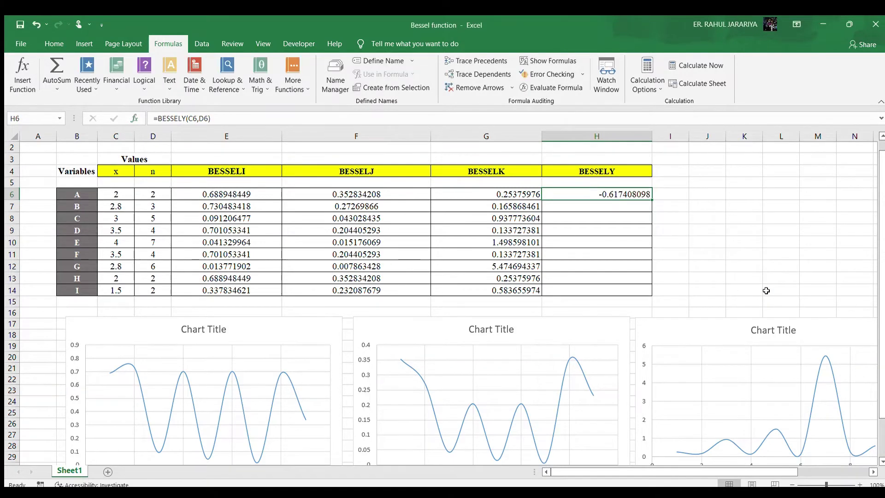
{"action": "double_click", "coordinate": [652, 199]}
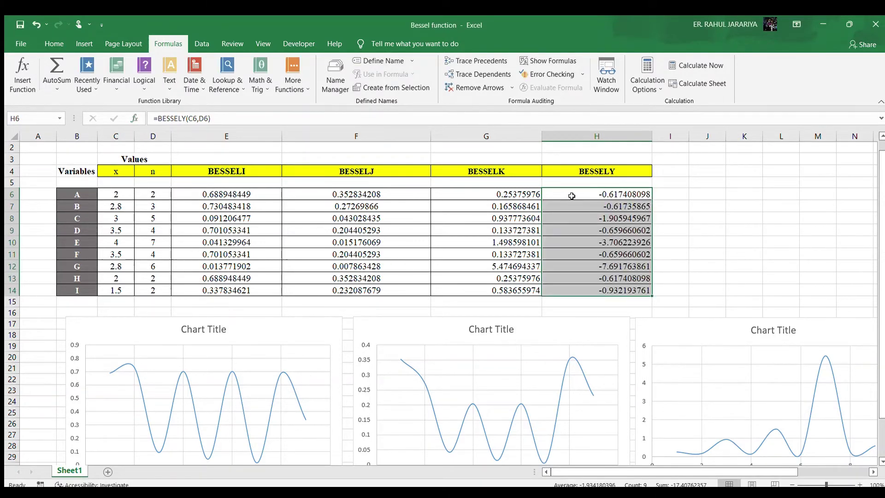
Insert a smooth-line scatter chart of the BESSELY results H6:H14 and place it to the right of the table, above the BESSELK chart.
{"action": "left_click_drag", "start_coordinate": [572, 195], "coordinate": [596, 288]}
{"action": "left_click", "coordinate": [74, 43]}
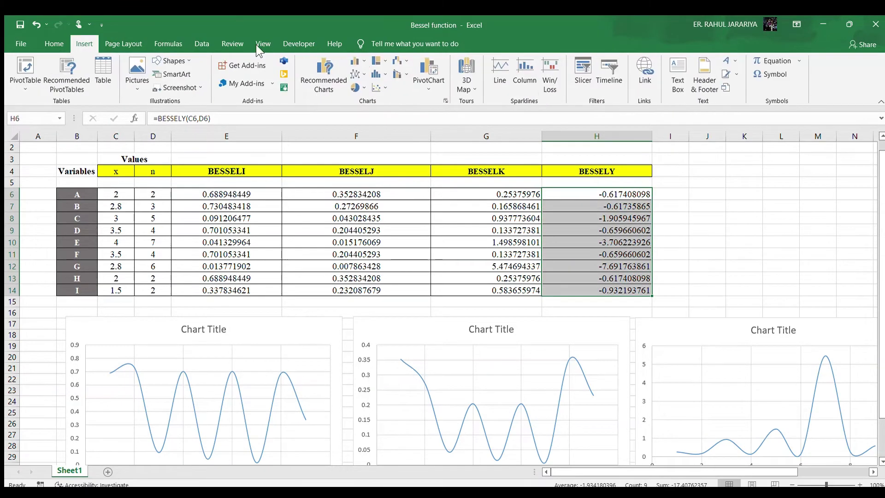
{"action": "left_click", "coordinate": [387, 88]}
{"action": "left_click", "coordinate": [420, 137]}
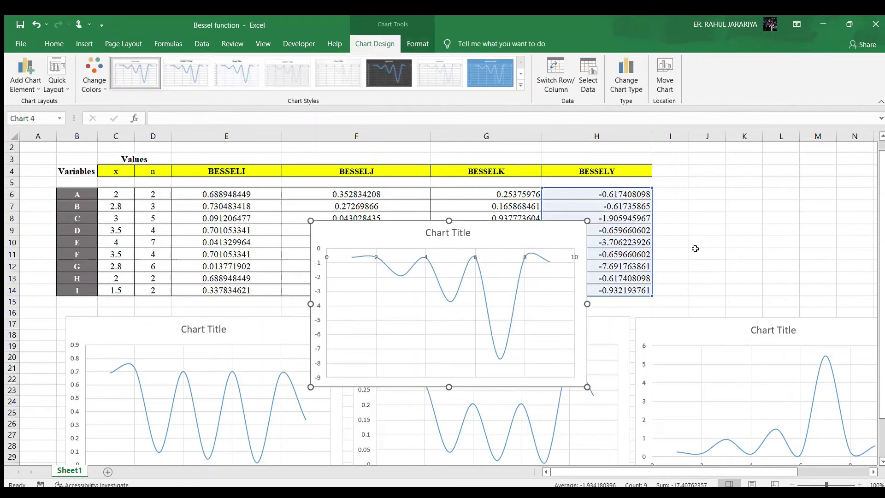
{"action": "left_click_drag", "start_coordinate": [474, 222], "coordinate": [834, 152]}
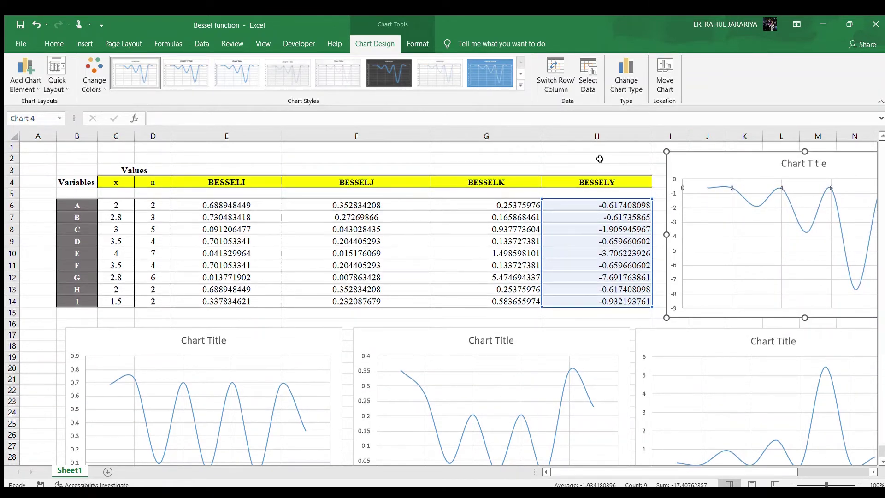
{"action": "left_click", "coordinate": [601, 159]}
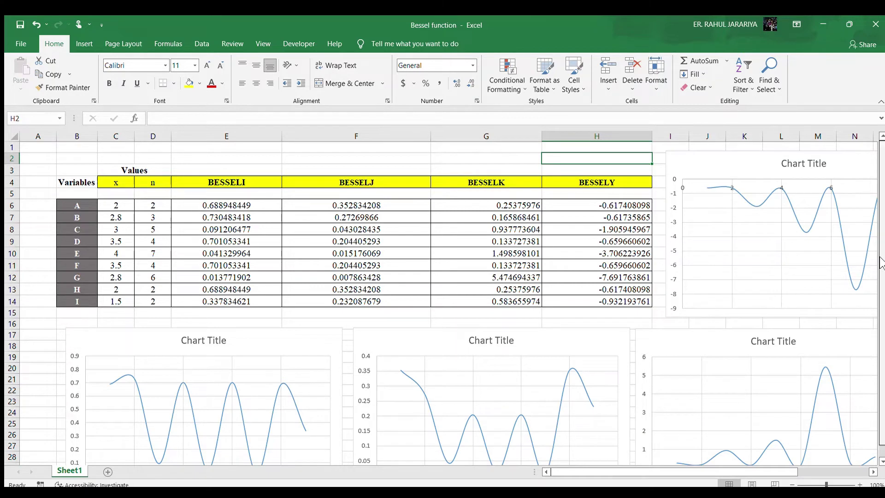
{"action": "left_click_drag", "start_coordinate": [881, 309], "coordinate": [882, 319]}
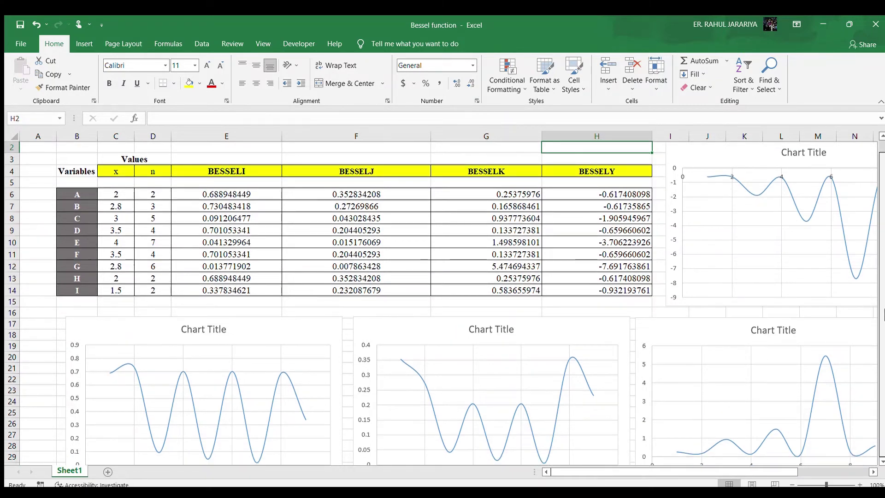
{"action": "left_click_drag", "start_coordinate": [702, 465], "coordinate": [677, 471]}
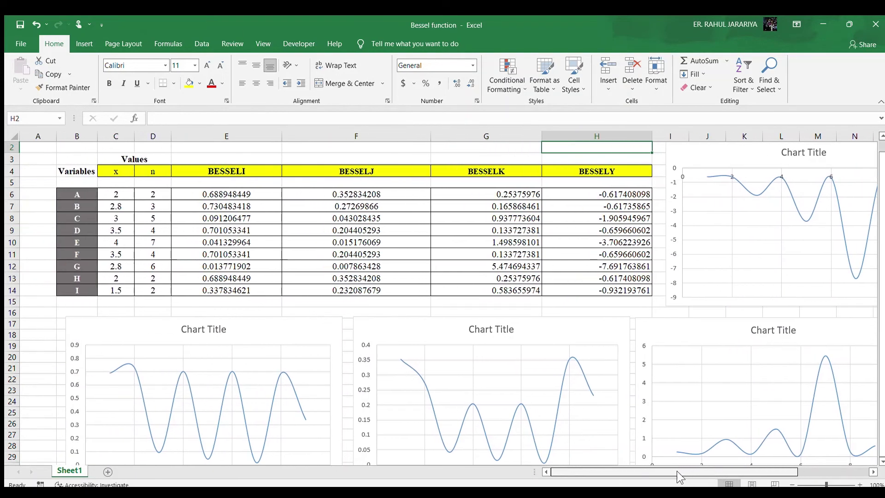
{"action": "left_click_drag", "start_coordinate": [875, 196], "coordinate": [880, 157]}
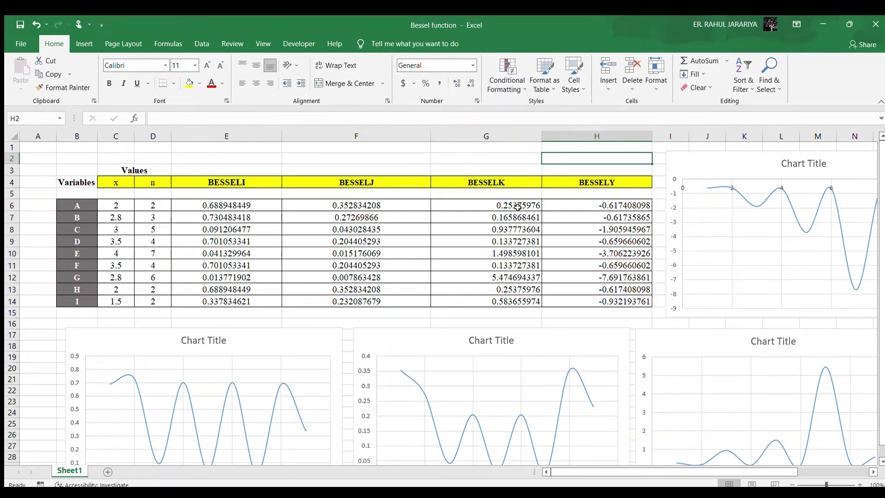
{"action": "left_click", "coordinate": [275, 356]}
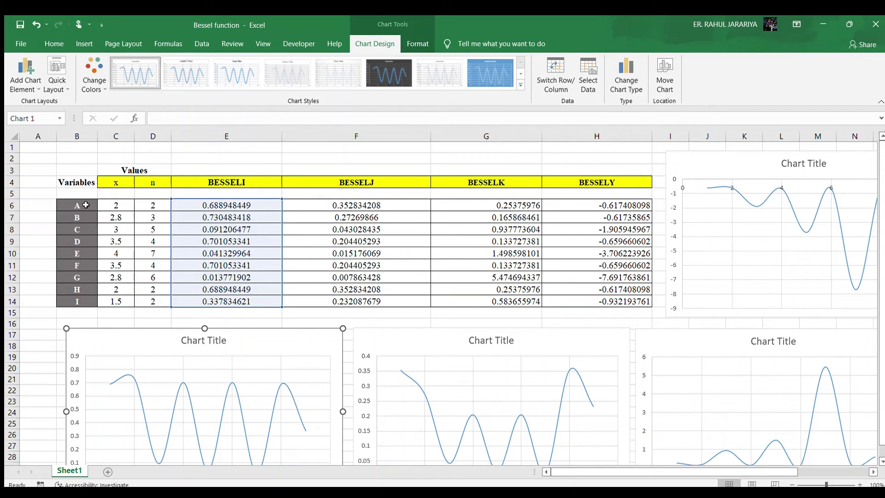
{"action": "left_click_drag", "start_coordinate": [85, 205], "coordinate": [88, 300]}
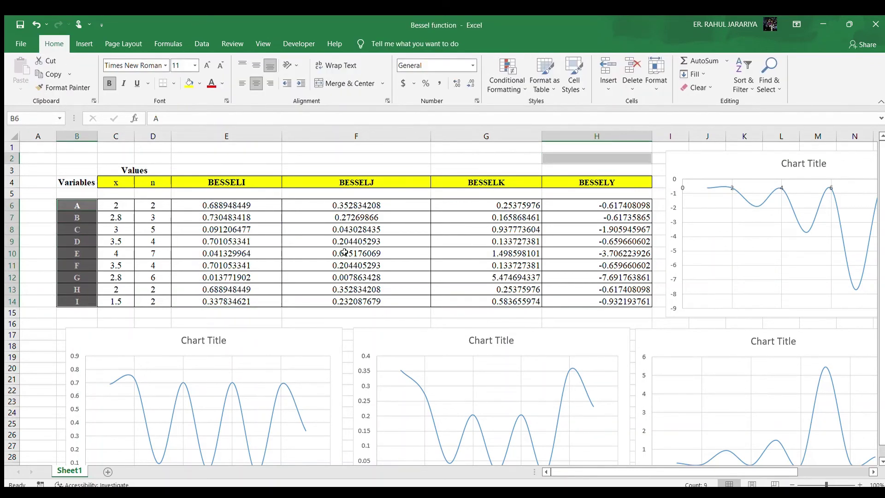
{"action": "left_click_drag", "start_coordinate": [203, 206], "coordinate": [203, 299]}
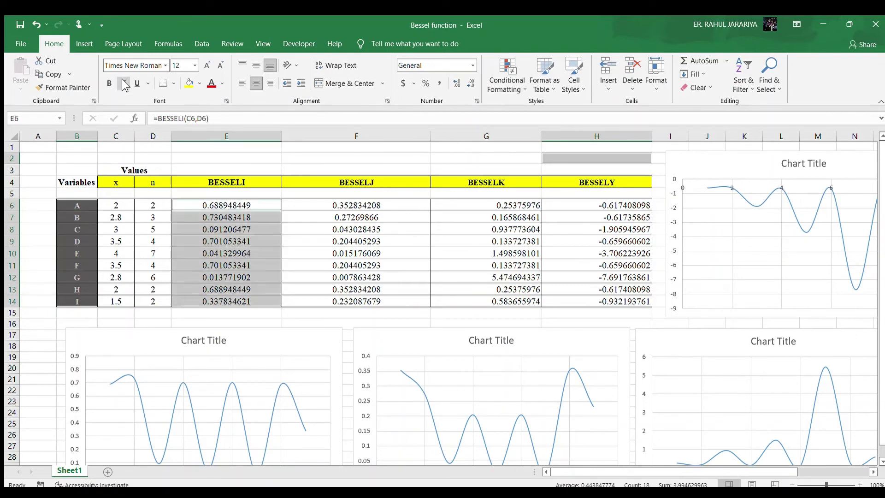
{"action": "left_click", "coordinate": [74, 42]}
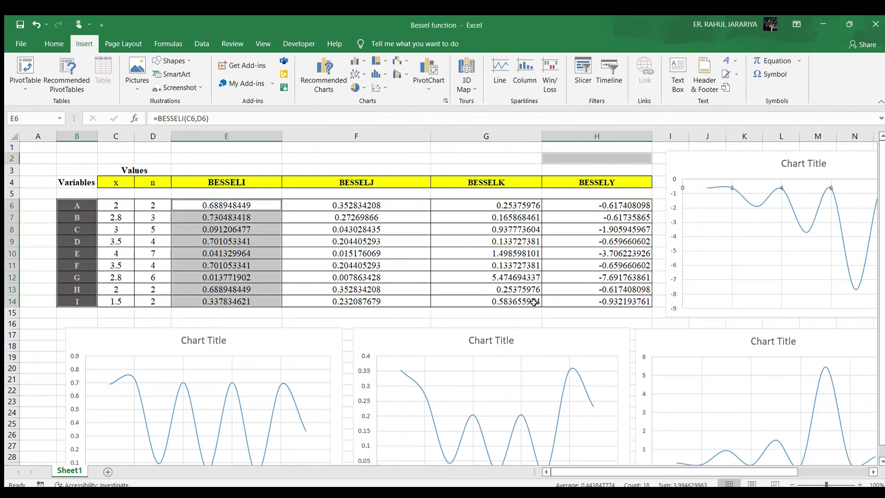
{"action": "left_click", "coordinate": [306, 218]}
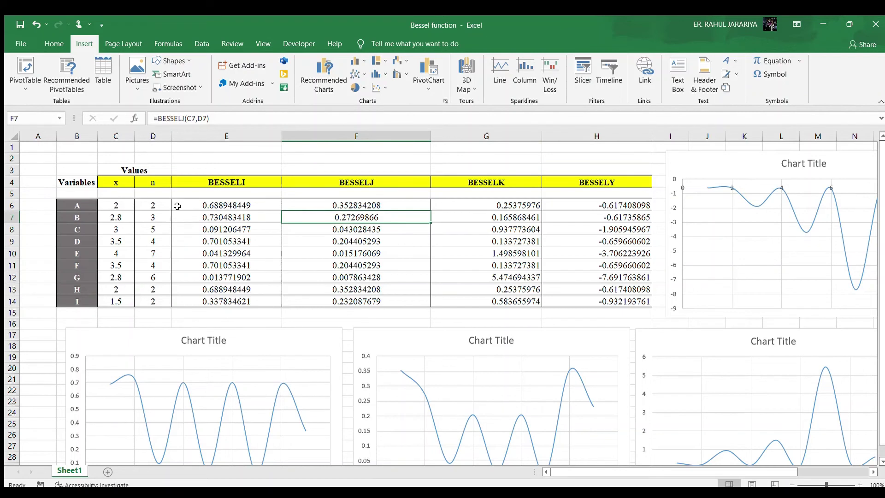
{"action": "left_click_drag", "start_coordinate": [177, 205], "coordinate": [192, 295]}
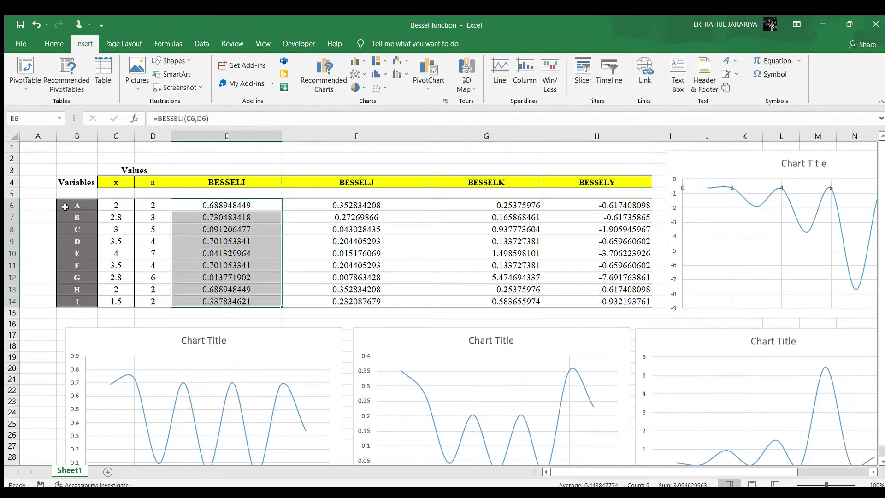
{"action": "left_click_drag", "start_coordinate": [65, 207], "coordinate": [72, 248]}
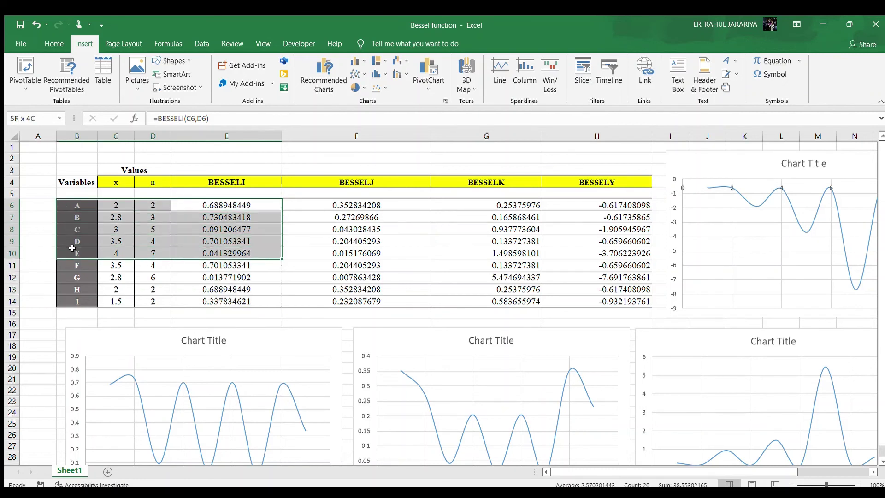
{"action": "left_click", "coordinate": [72, 248]}
Try a smooth-line scatter chart of the variable labels B6:B14 with the BESSELI results E6:E14, and delete that chart.
{"action": "left_click_drag", "start_coordinate": [88, 205], "coordinate": [87, 300]}
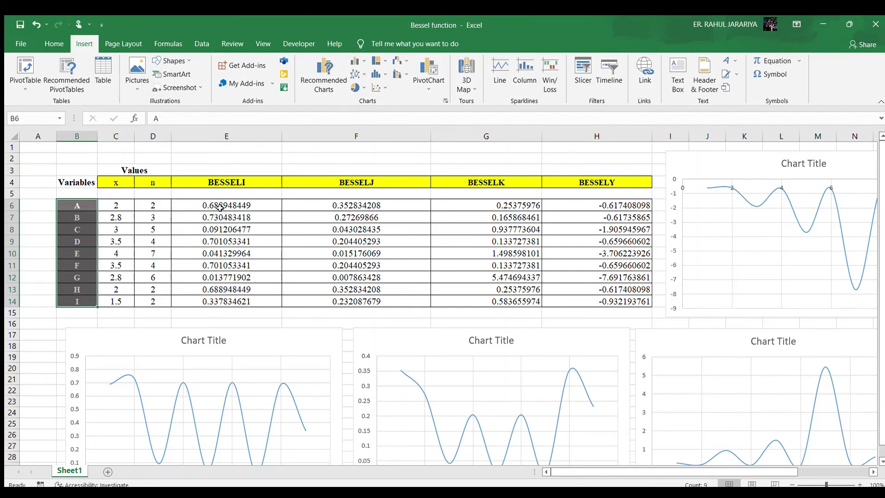
{"action": "left_click_drag", "start_coordinate": [223, 206], "coordinate": [224, 299]}
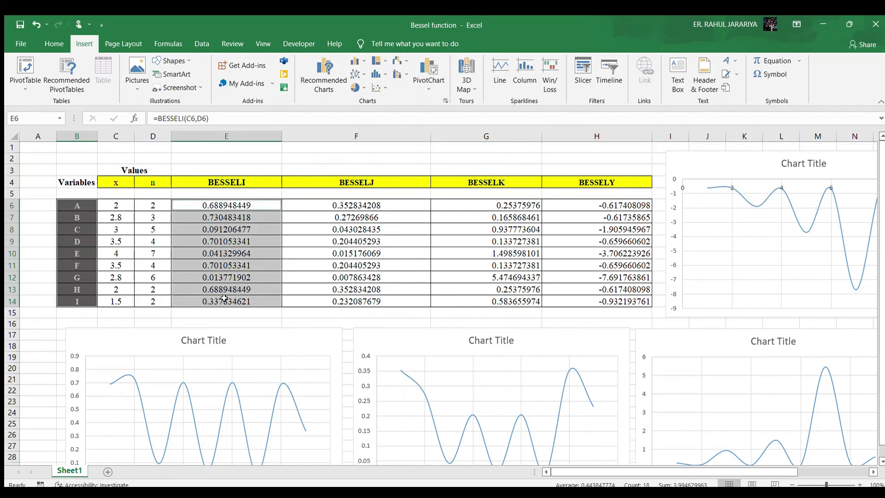
{"action": "left_click", "coordinate": [377, 84]}
{"action": "left_click", "coordinate": [449, 119]}
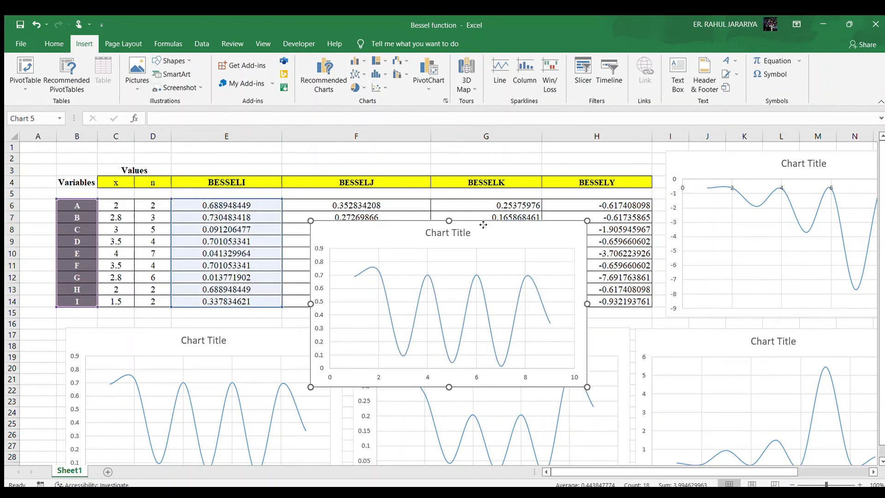
{"action": "left_click_drag", "start_coordinate": [483, 225], "coordinate": [485, 250]}
{"action": "key", "text": "Delete"}
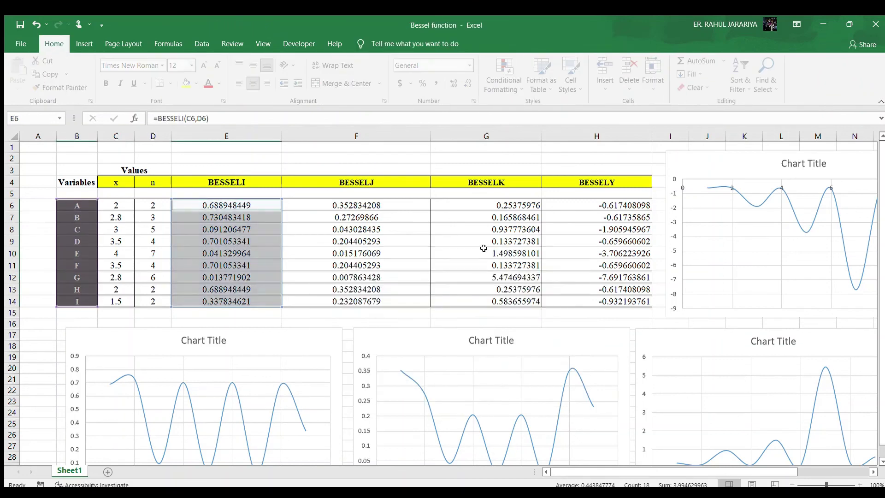
{"action": "left_click", "coordinate": [377, 150]}
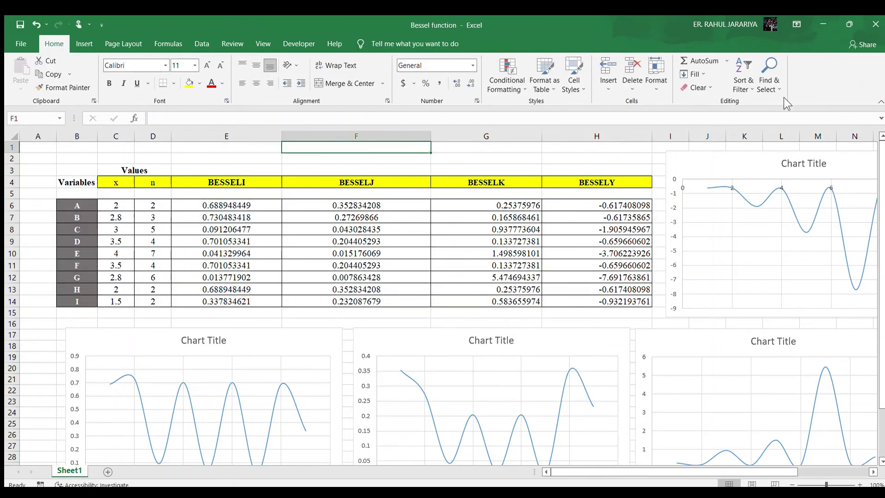